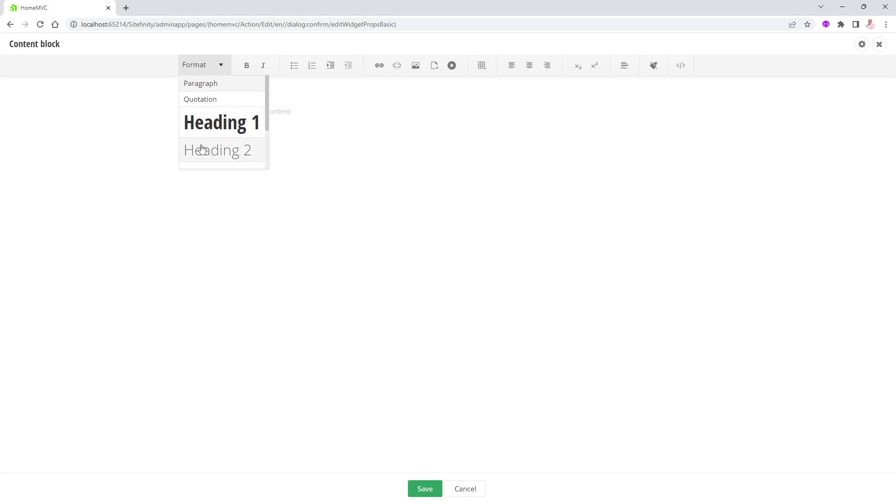
Step: Close the content block editor without saving and return from the HomeMVC page to the list of pages
mouse_move(269, 116)
mouse_down()
mouse_move(259, 165)
mouse_move(268, 108)
mouse_up()
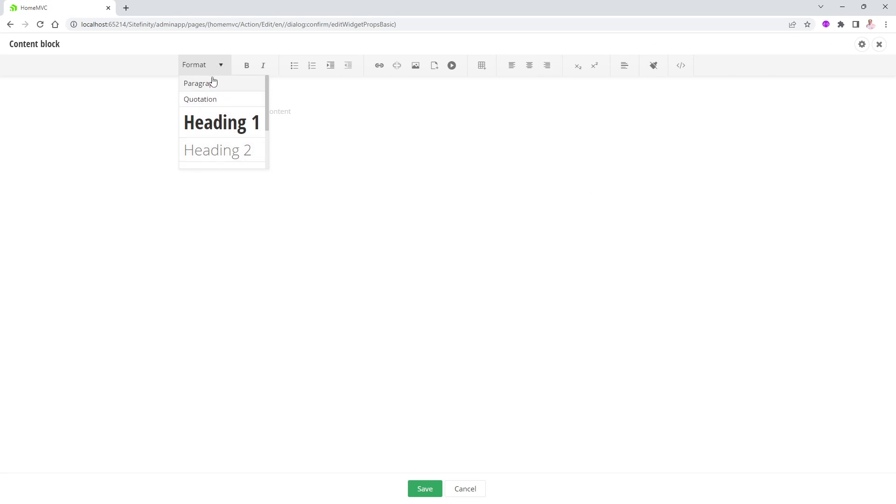
click(286, 121)
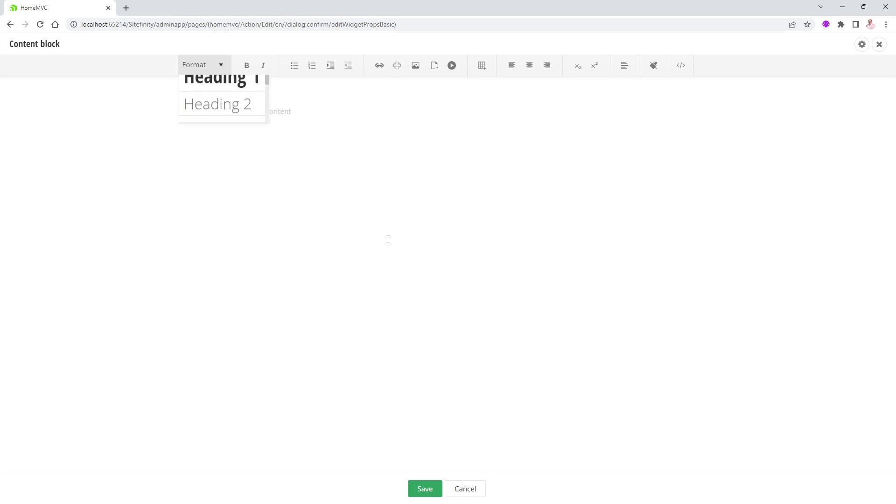
click(480, 490)
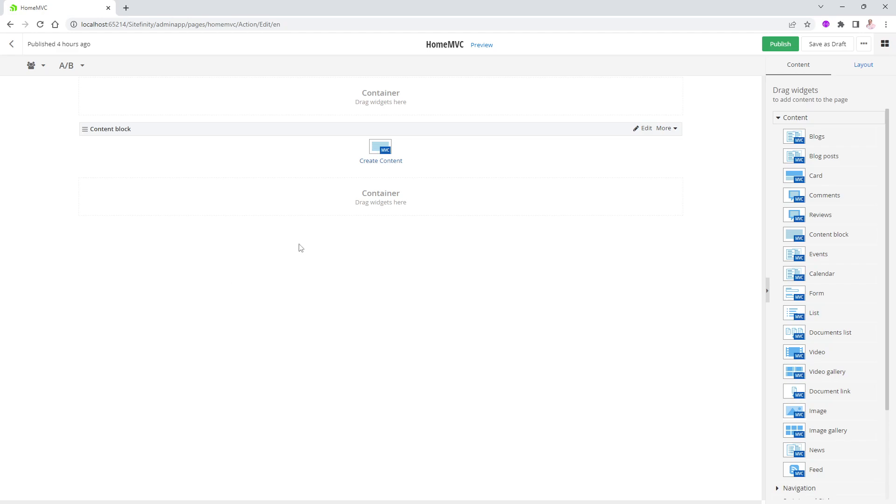
click(15, 48)
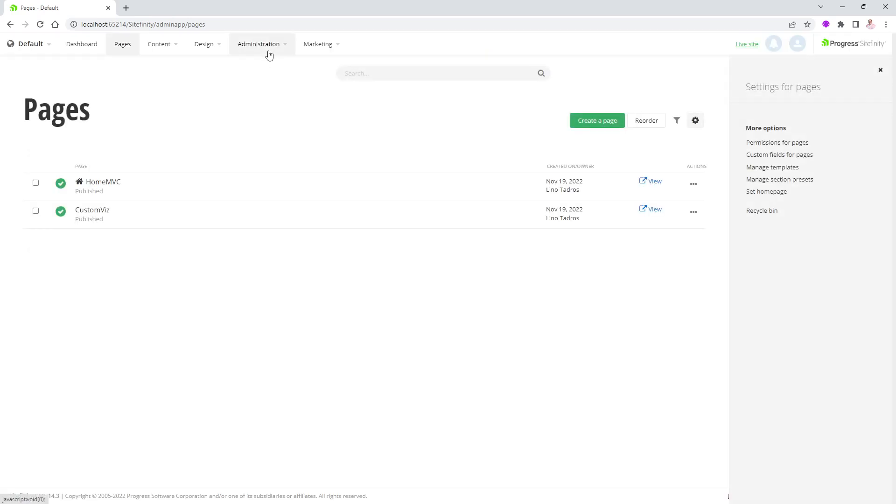
Step: Open the Backend interface page in the basic settings and expand its Rich text editor section
click(268, 51)
click(259, 166)
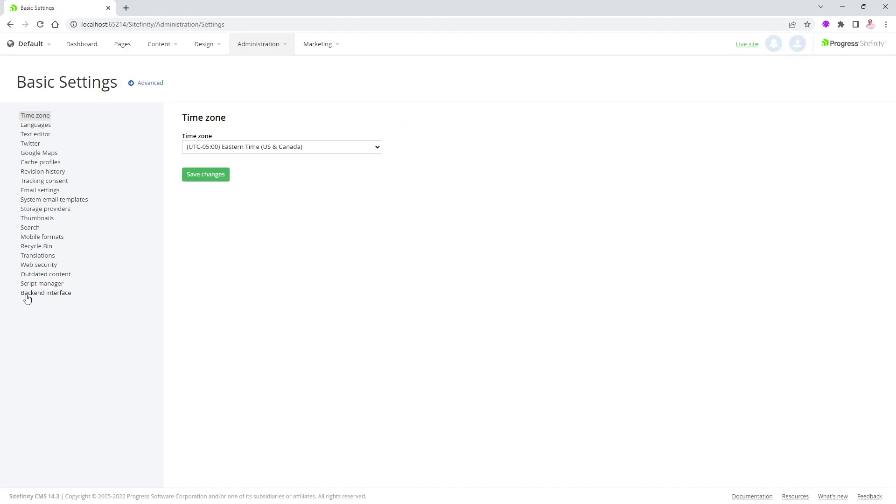
click(70, 294)
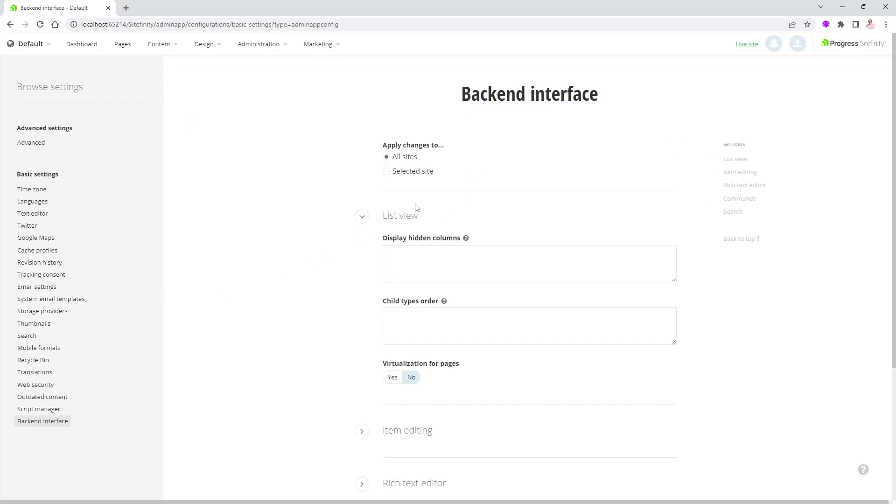
scroll(325, 175, down, 4)
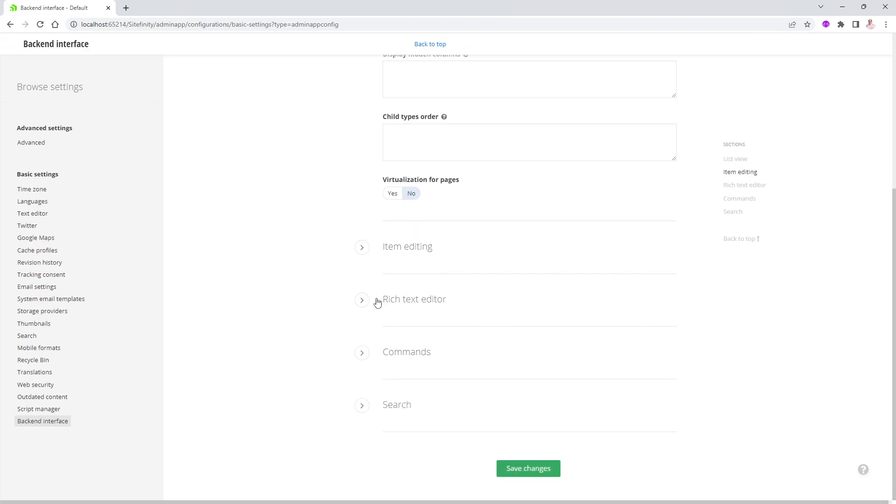
click(403, 301)
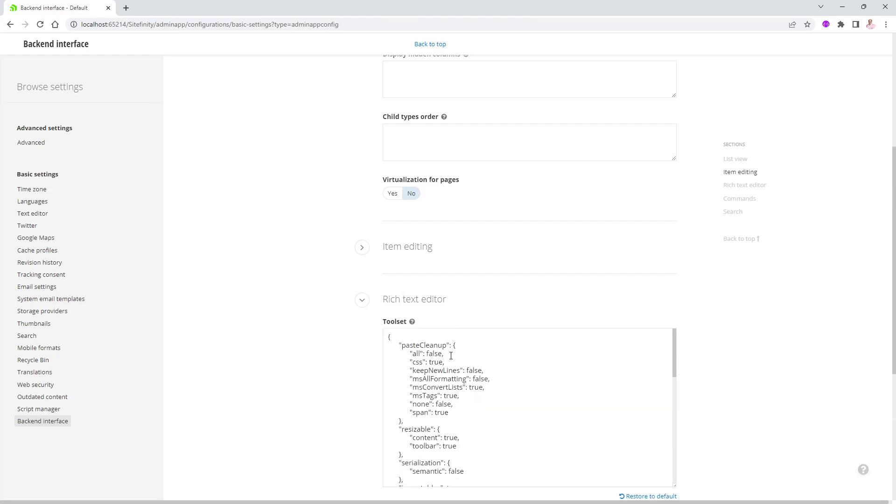
Step: Examine the rich text editor's Toolset definition, from the paste cleanup options through the full list of tools
scroll(420, 346, down, 2)
scroll(327, 357, up, 3)
scroll(303, 332, down, 7)
scroll(458, 280, up, 2)
scroll(462, 265, up, 1)
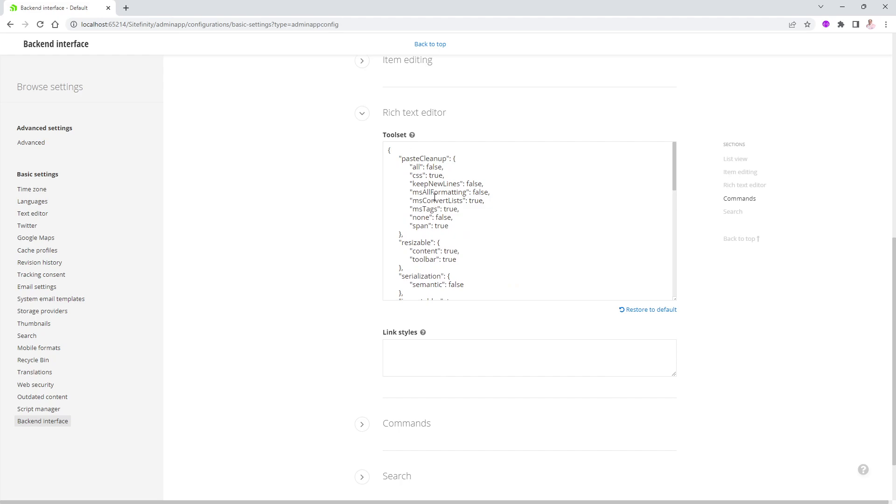
scroll(488, 240, down, 2)
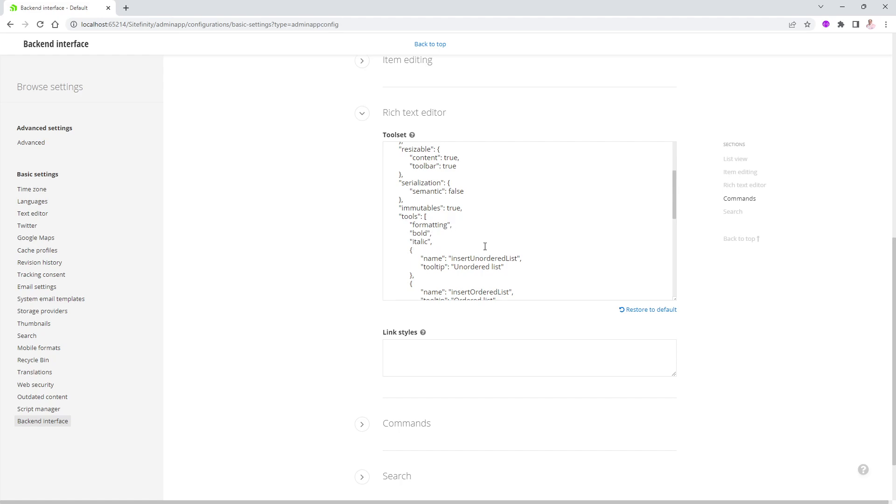
scroll(488, 248, down, 8)
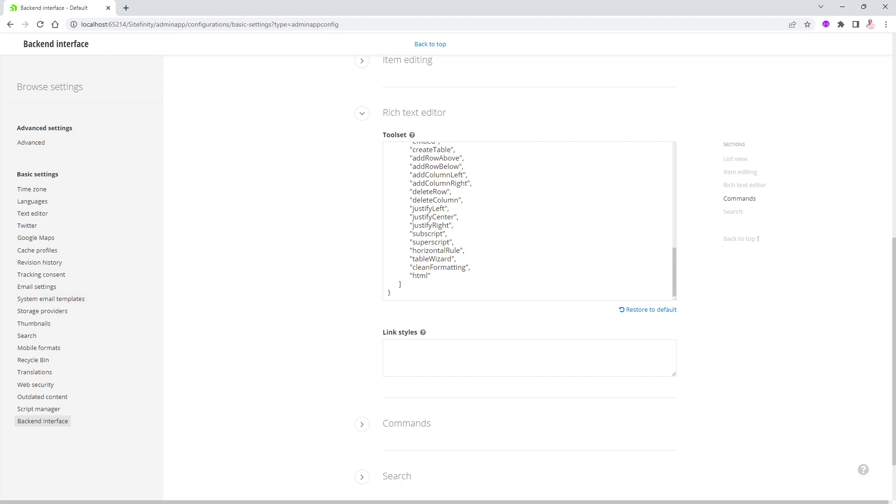
scroll(585, 221, up, 5)
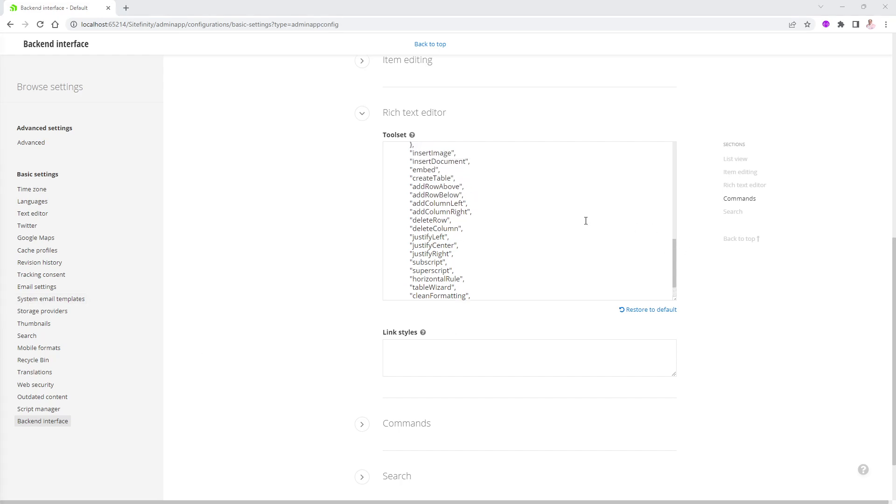
scroll(586, 221, up, 2)
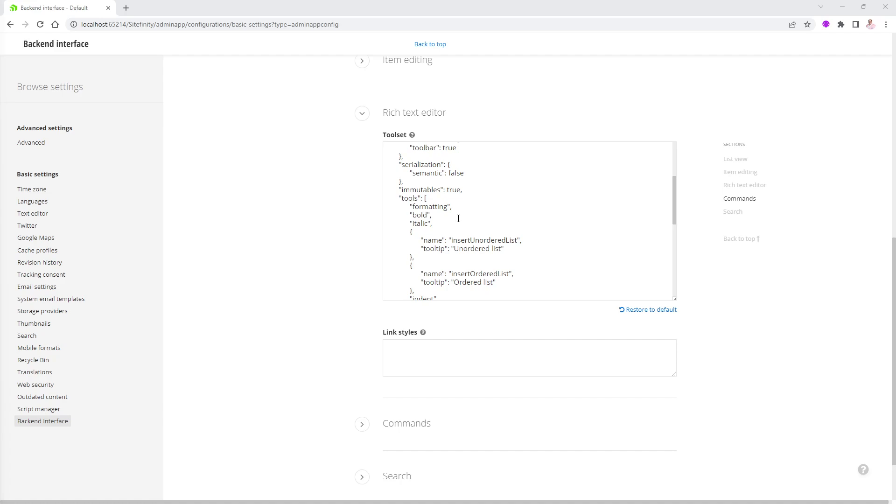
Step: Replace the "formatting" tool entry with a "formatting" object listing Heading 1 to Heading 6 with values h1 to h6, indenting its name and items lines
drag(409, 206, 459, 206)
key(BackSpace)
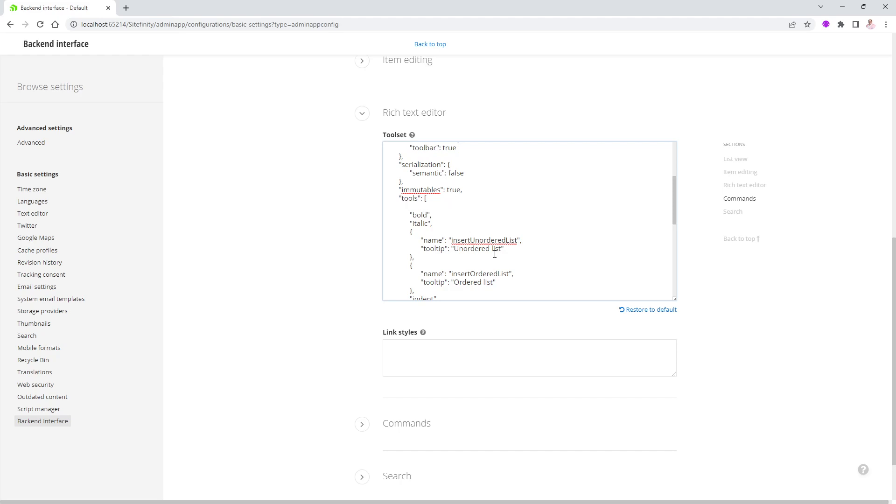
text({   "name": "formatting",   "items": [     {"text": "Heading 1", "value": "h1"},     {"text": "Heading 2", "value": "h2"},     {"text": "Heading 3", "value": "h3"},     {"text": "Heading 4", "value": "h4"},     {"text": "Heading 5", "value": "h5"},     {"text": "Heading 6", "value": "h6"}   ] })
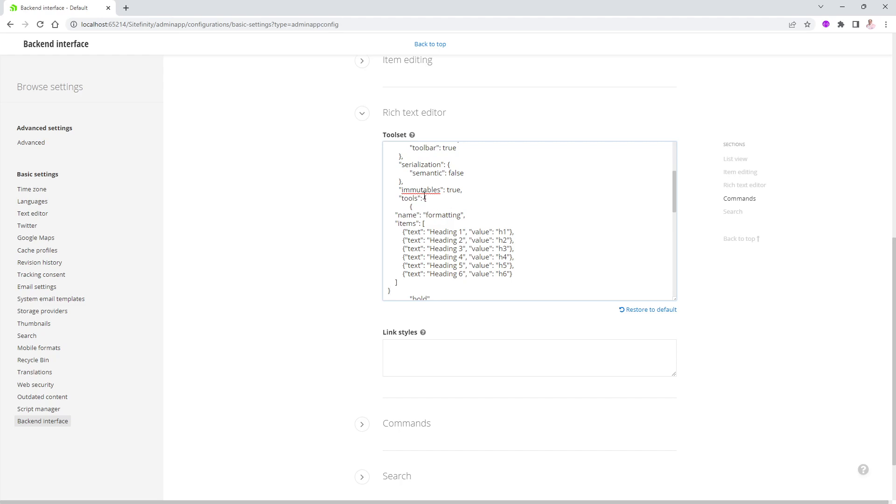
click(395, 215)
click(397, 224)
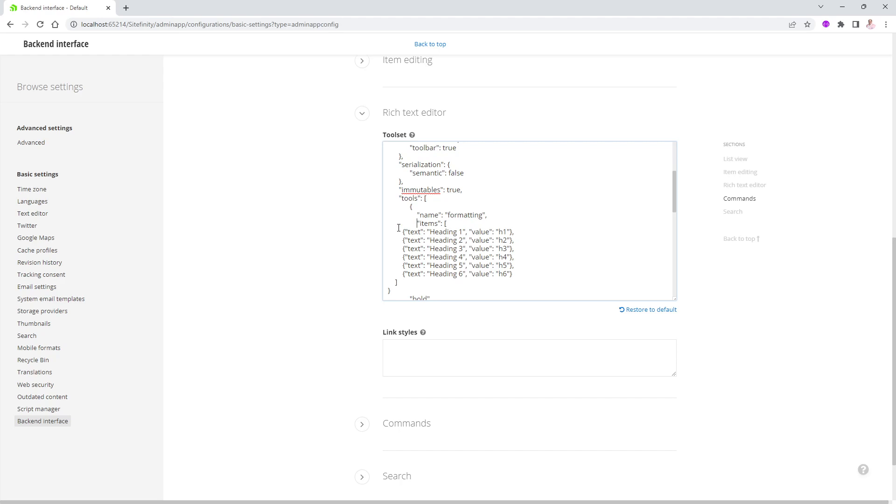
key(BackSpace)
Step: Review the new formatting block and the remaining tools in the Toolset definition
drag(410, 206, 399, 287)
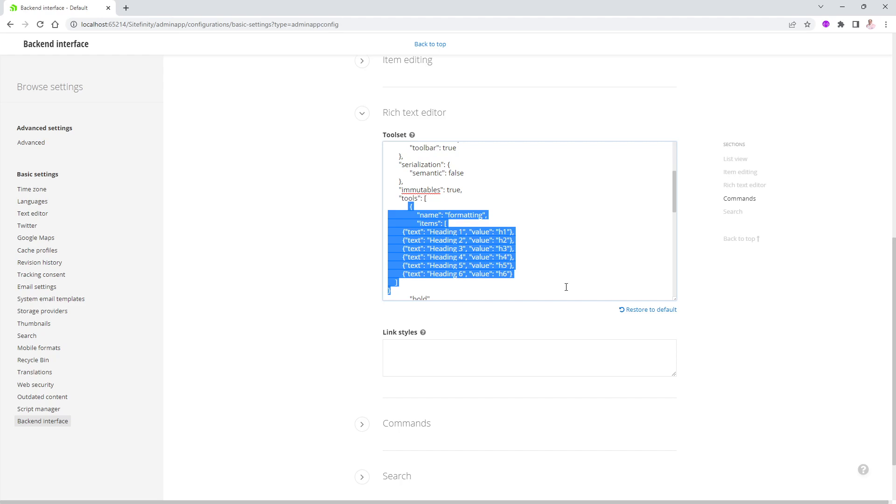
scroll(567, 272, down, 10)
scroll(494, 396, down, 2)
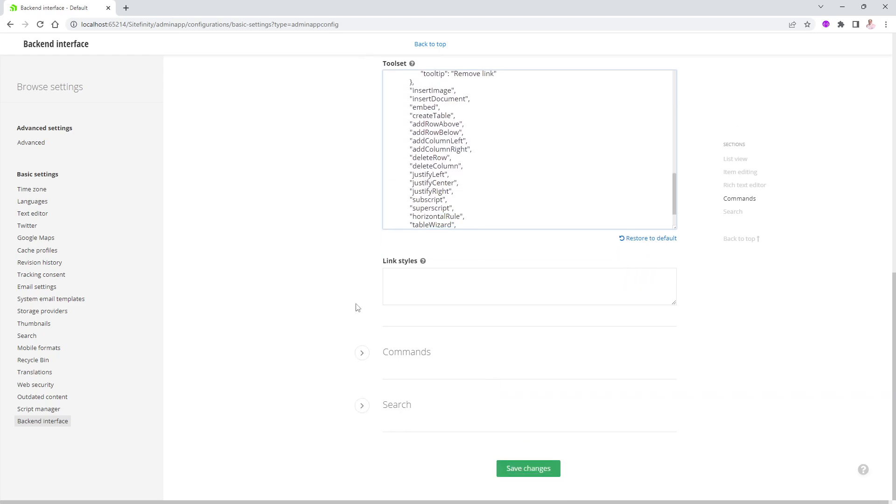
scroll(448, 286, up, 1)
scroll(485, 250, up, 2)
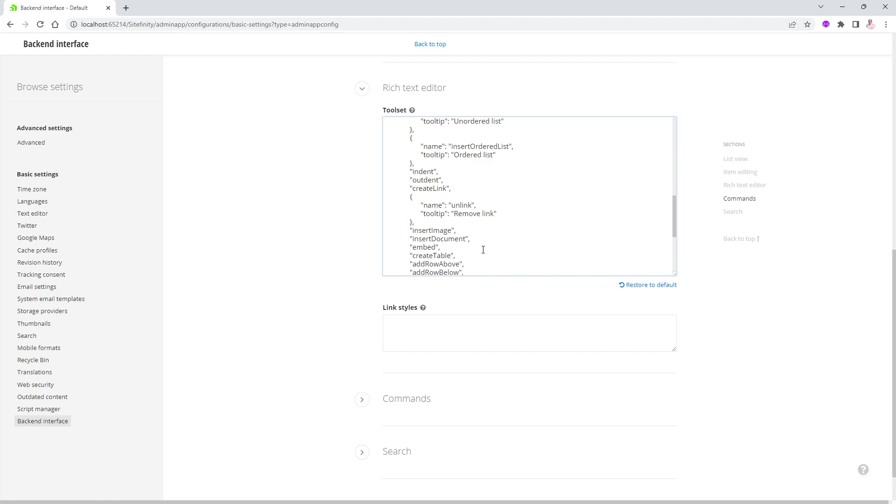
scroll(493, 222, up, 10)
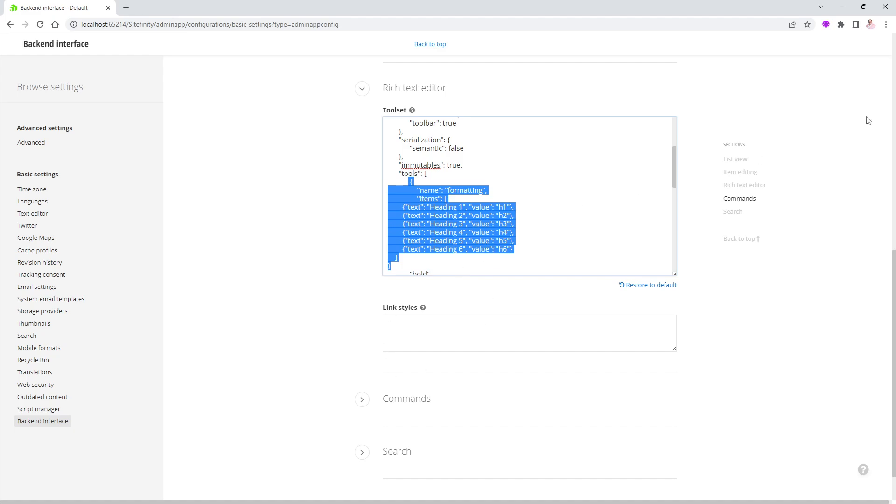
Step: Switch to Visual Studio, examine the style classes in main.css in the Css folder, and return to the browser
click(841, 9)
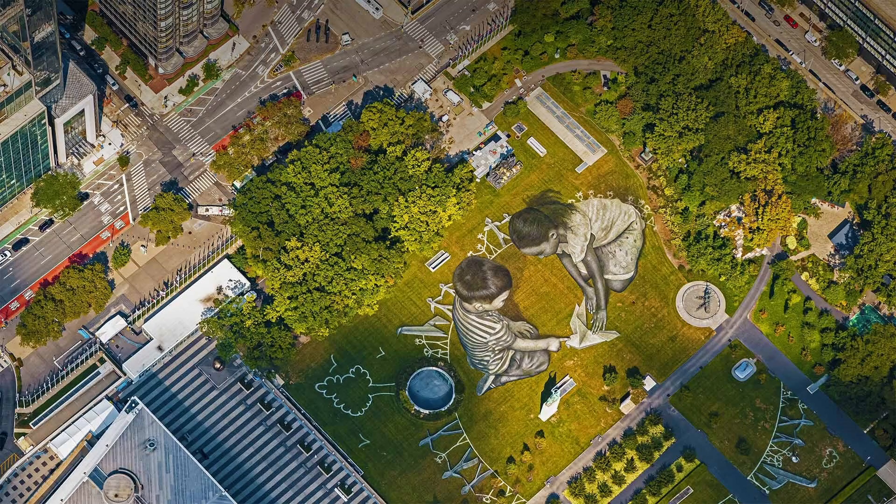
key(alt+Tab)
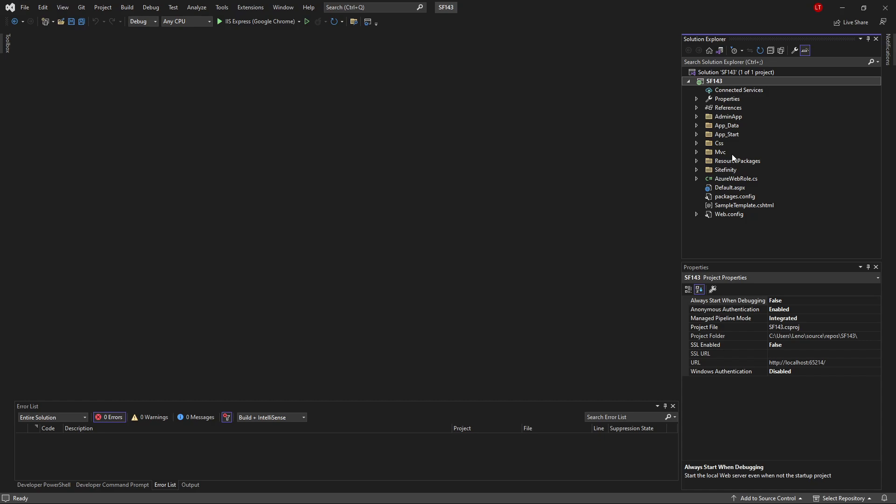
click(696, 143)
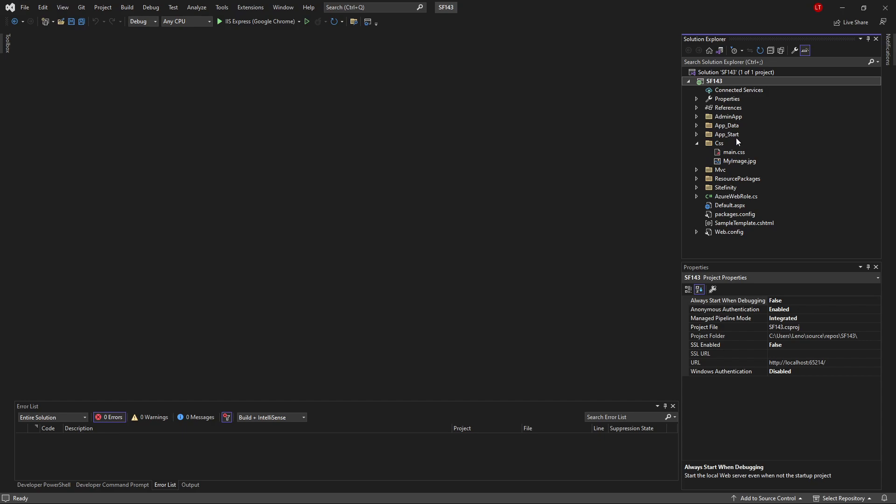
double_click(734, 154)
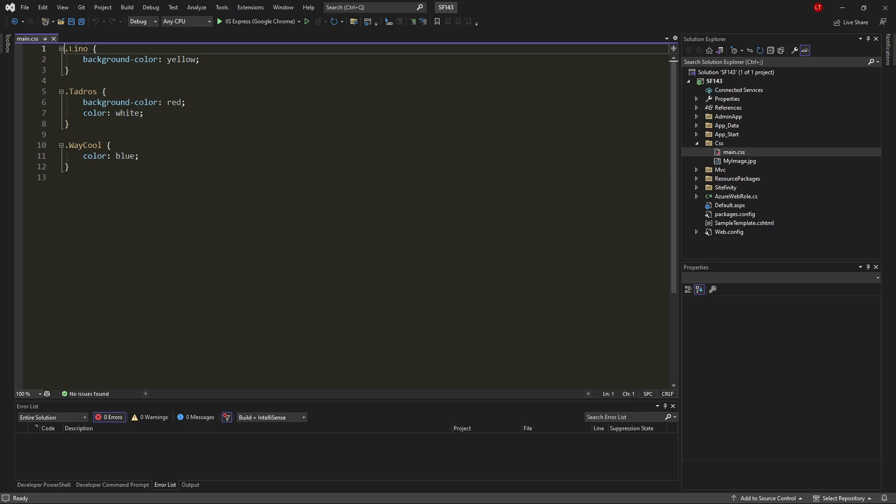
click(54, 39)
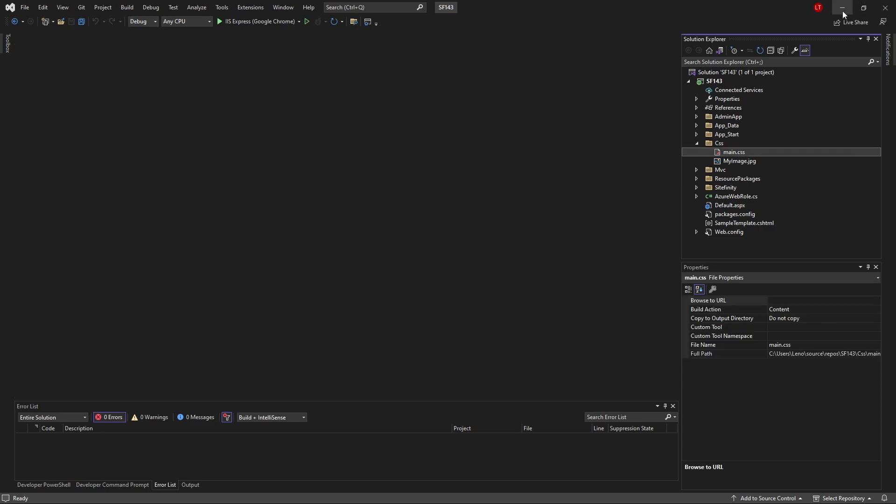
click(843, 8)
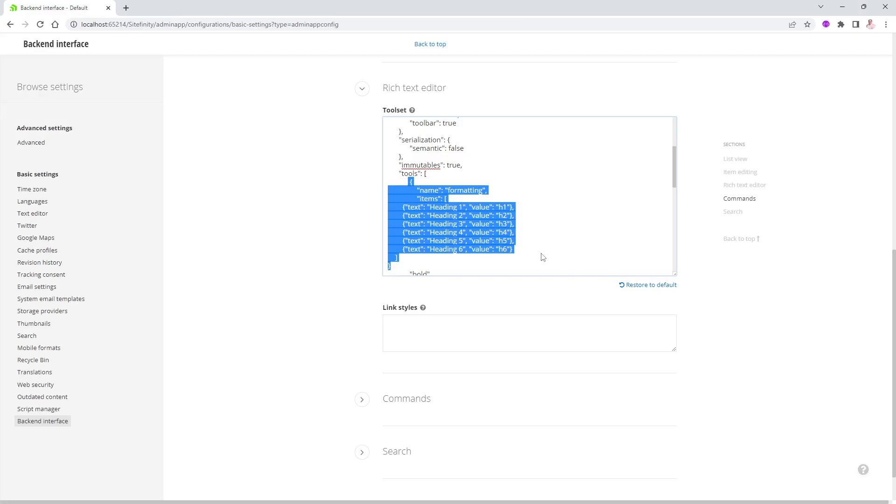
Step: Add a "stylesheets" array containing "/Css/main.css" after the tools array at the end of the Toolset definition
scroll(528, 217, down, 10)
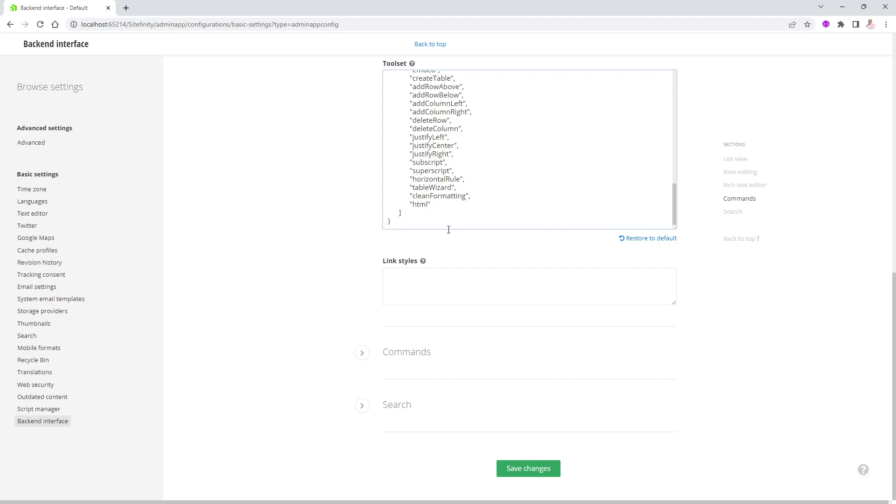
key(Return)
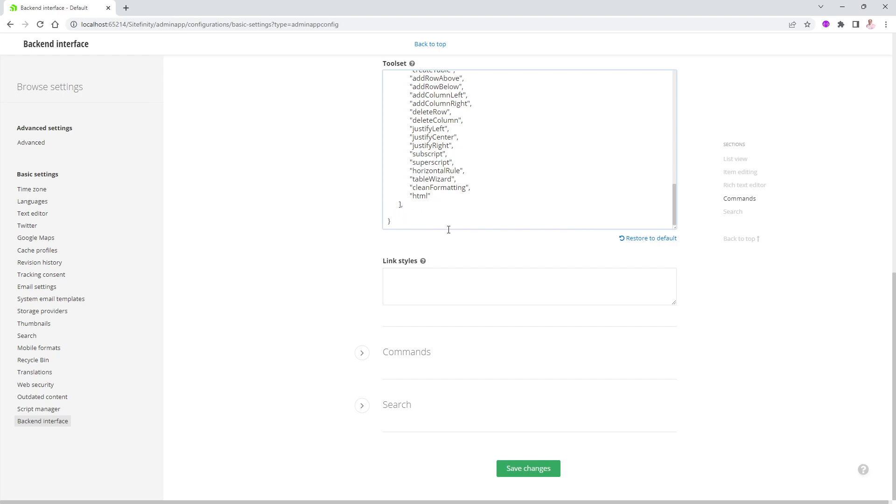
text("stylesheets")
text(: [)
key(Return)
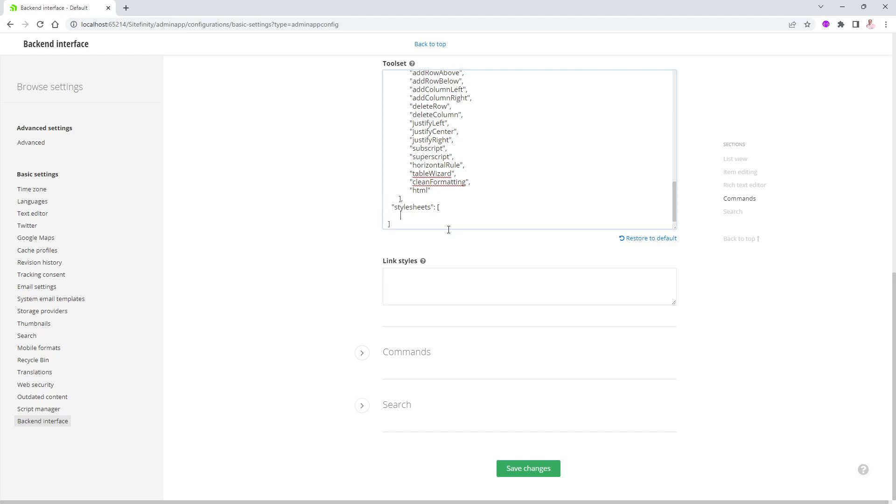
text(")
text(/Css/main.css)
scroll(407, 226, down, 1)
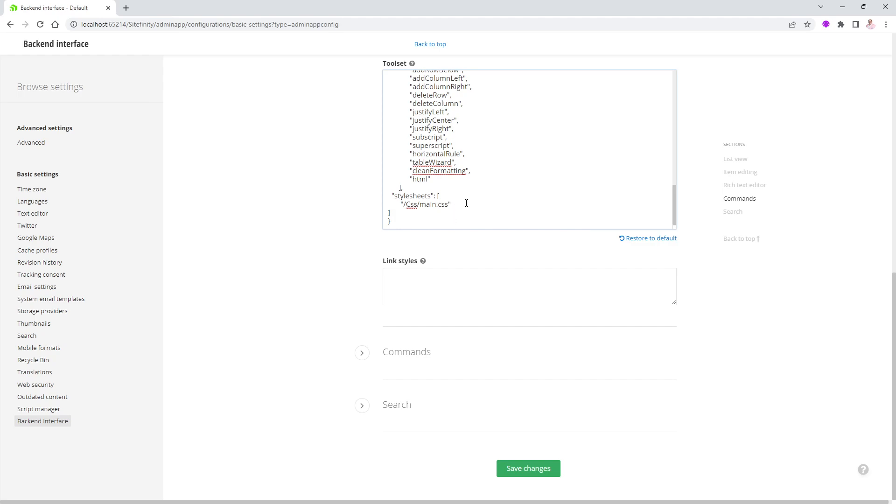
Step: Add three custom class items after Heading 6 in the formatting block, ending with "WayCool" valued ".WayCool", aligned with the heading items
scroll(458, 179, up, 10)
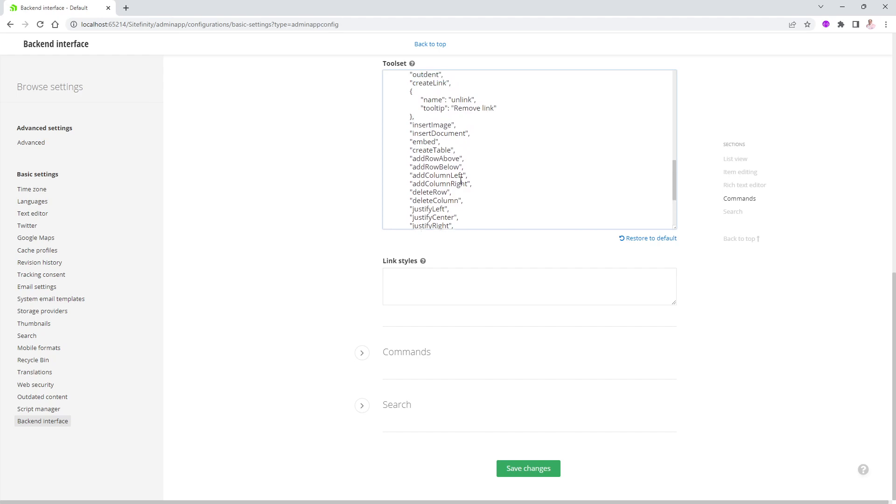
scroll(461, 180, down, 2)
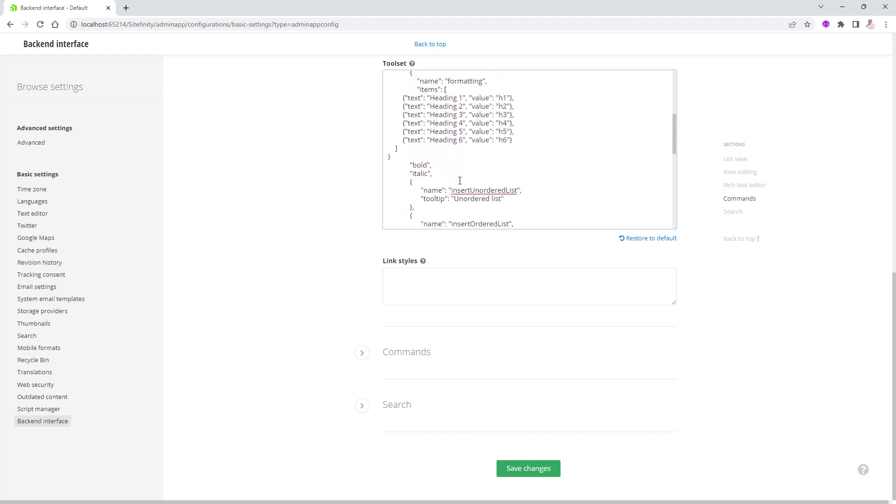
scroll(458, 178, up, 2)
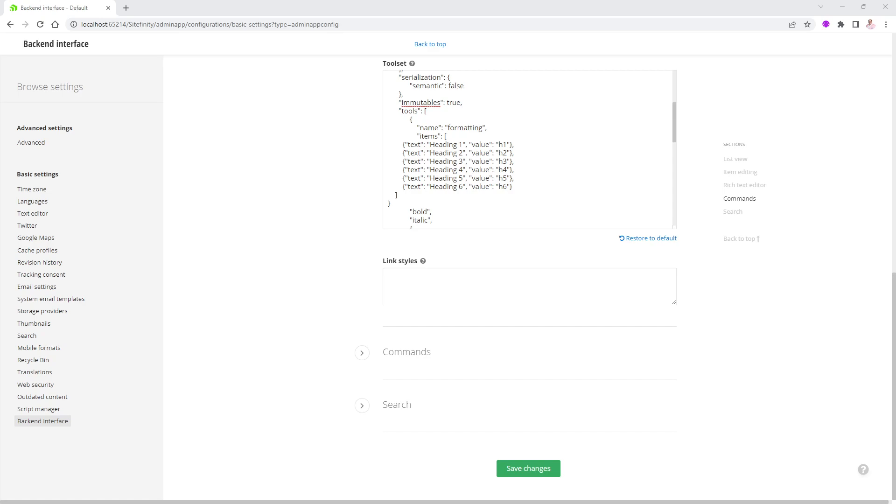
click(525, 186)
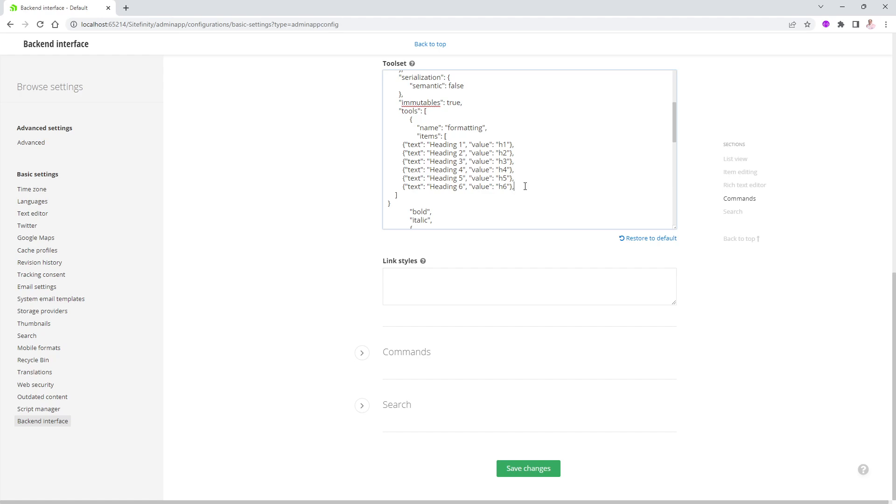
key(Return)
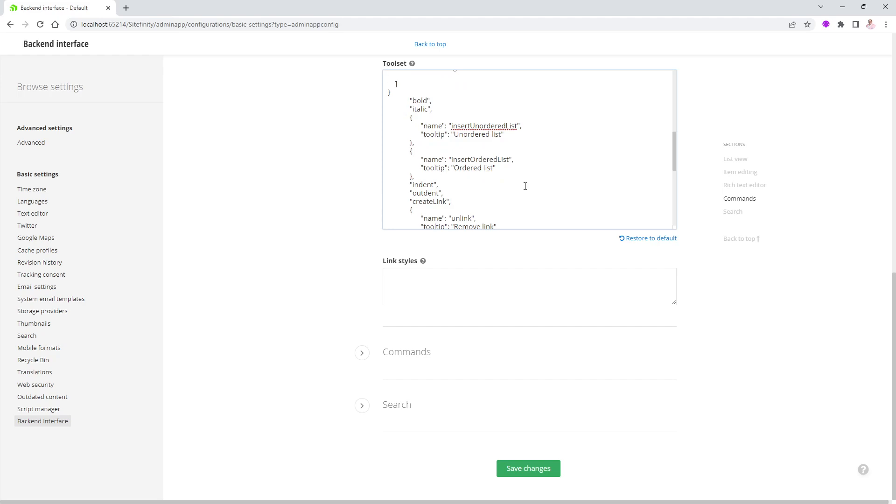
scroll(524, 158, up, 2)
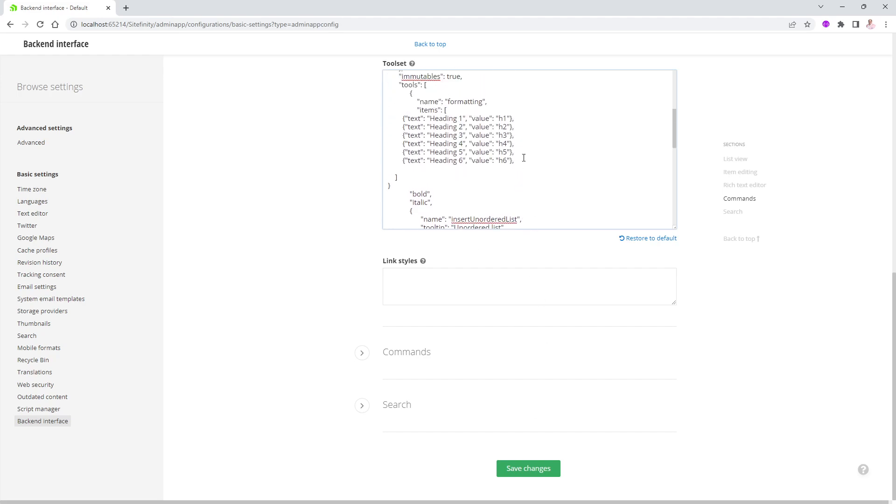
text({ "text":"Lino", "value":".Lino" },         { "text":"Tadros", "value":".Tadros" },         { "text":"WayCool", "value":".WayCool" })
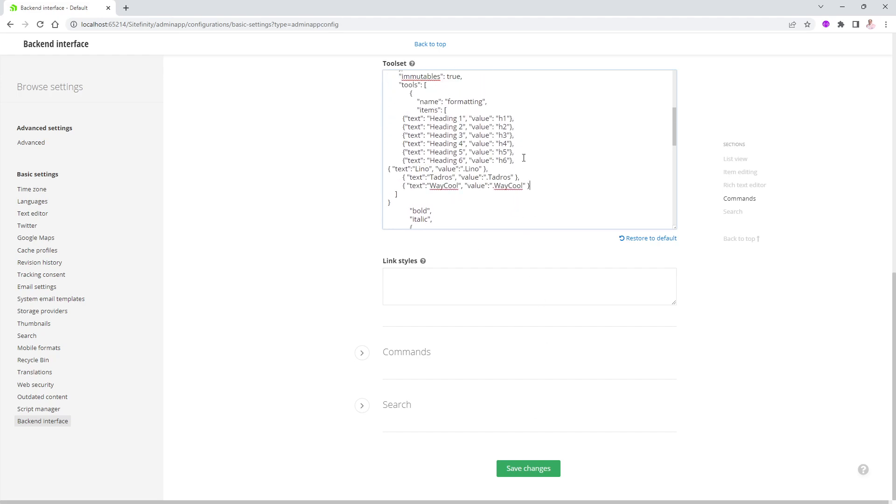
click(388, 168)
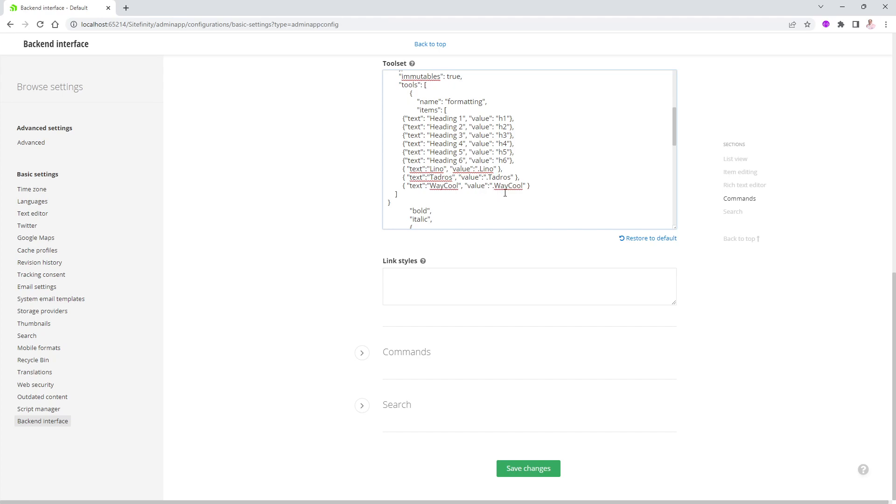
click(536, 186)
key(BackSpace)
Step: Try to save the Toolset changes, and indent the closing bracket of the "stylesheets" array
scroll(407, 149, down, 10)
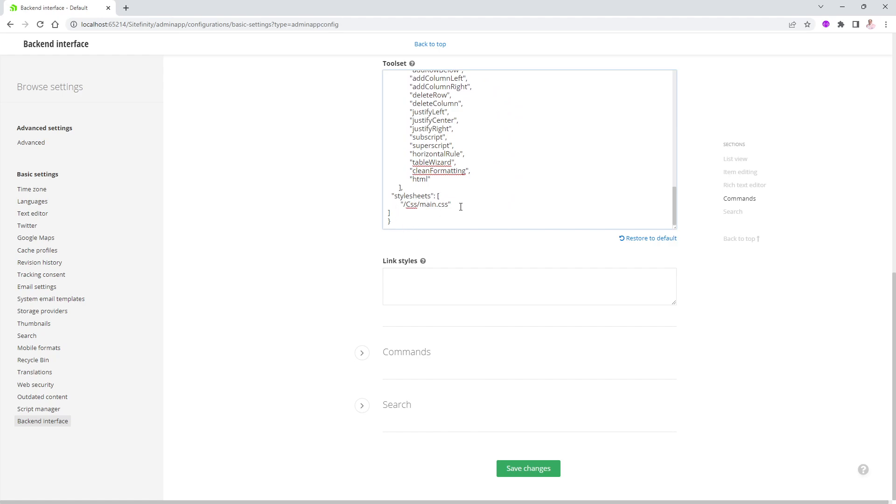
click(526, 469)
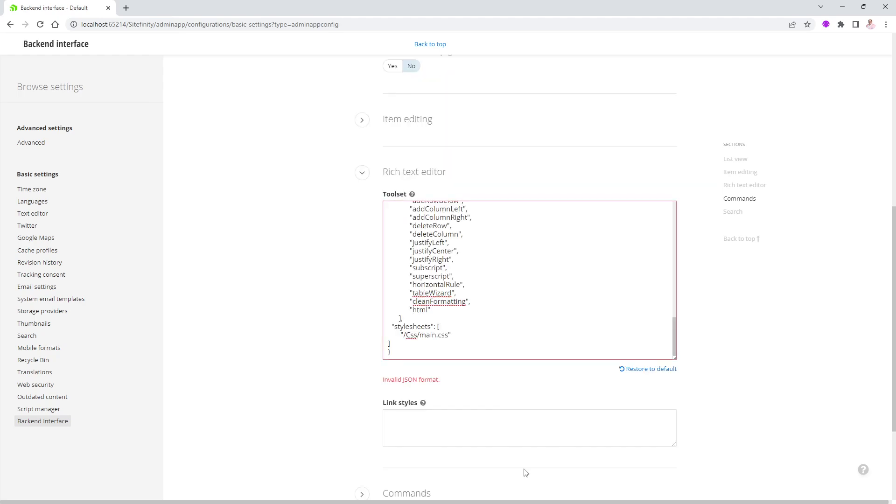
click(389, 344)
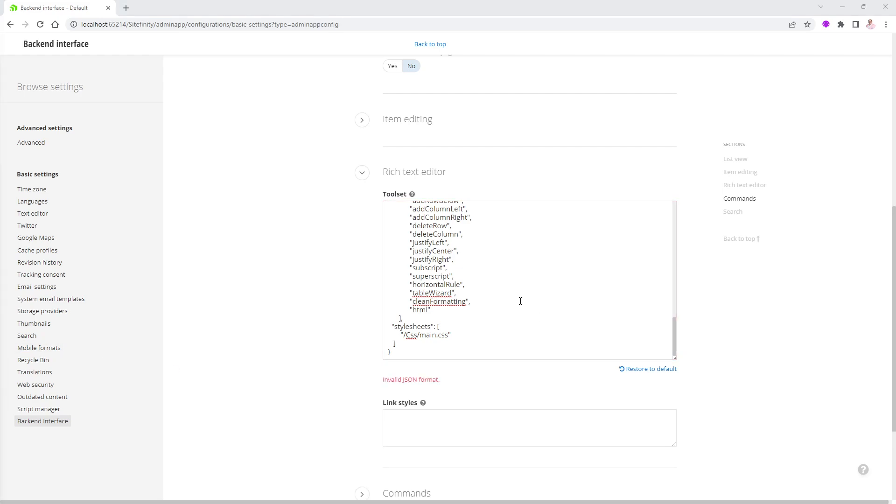
Step: Add a comma after the formatting object's closing brace in the Toolset definition and save the changes
scroll(524, 300, up, 10)
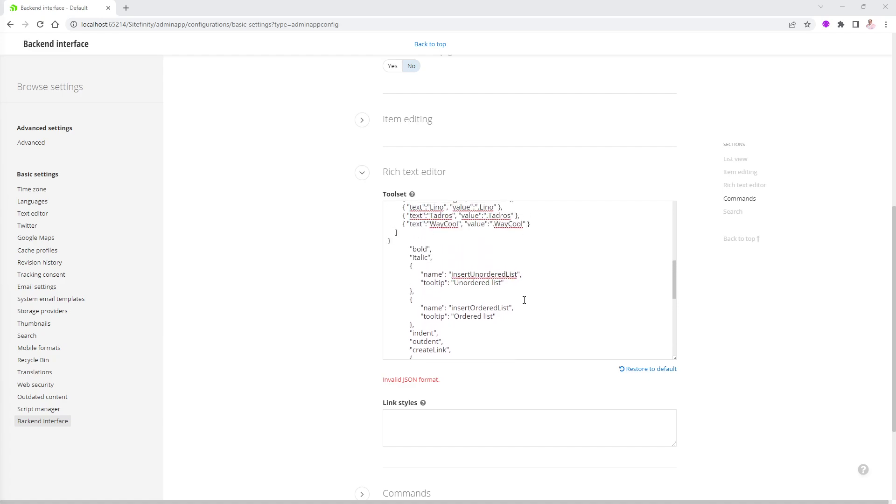
scroll(525, 300, up, 4)
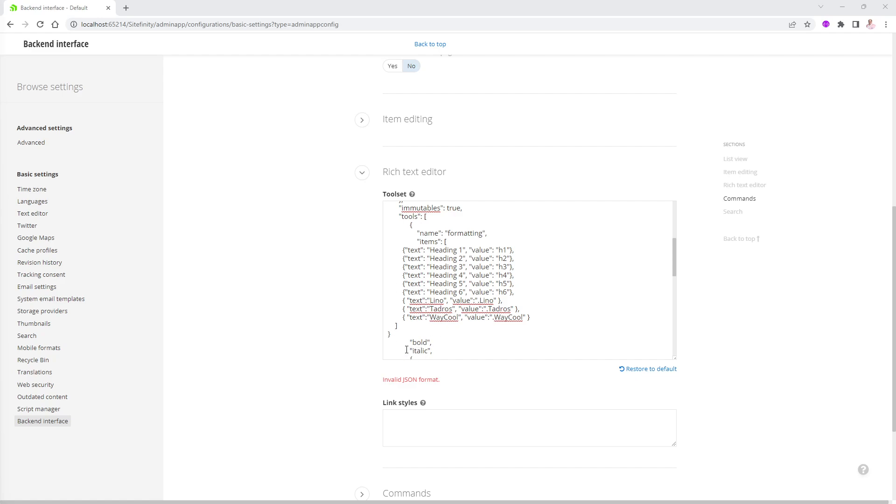
click(394, 337)
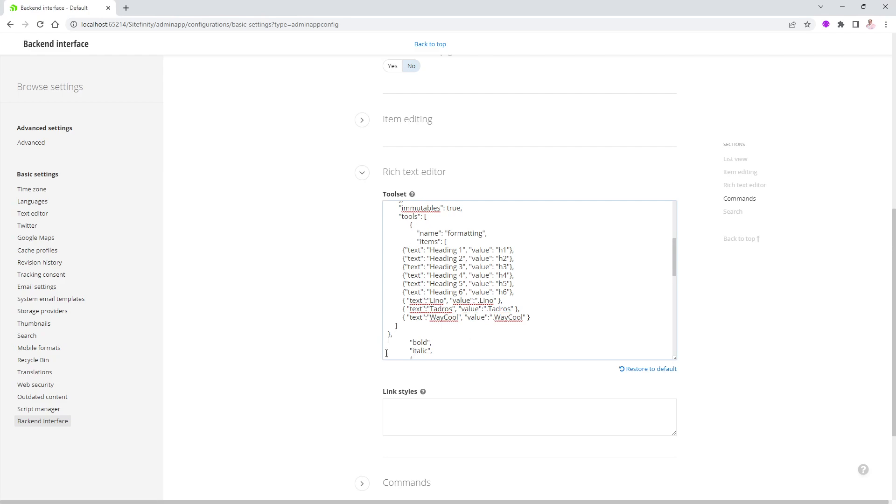
scroll(512, 386, down, 3)
click(530, 476)
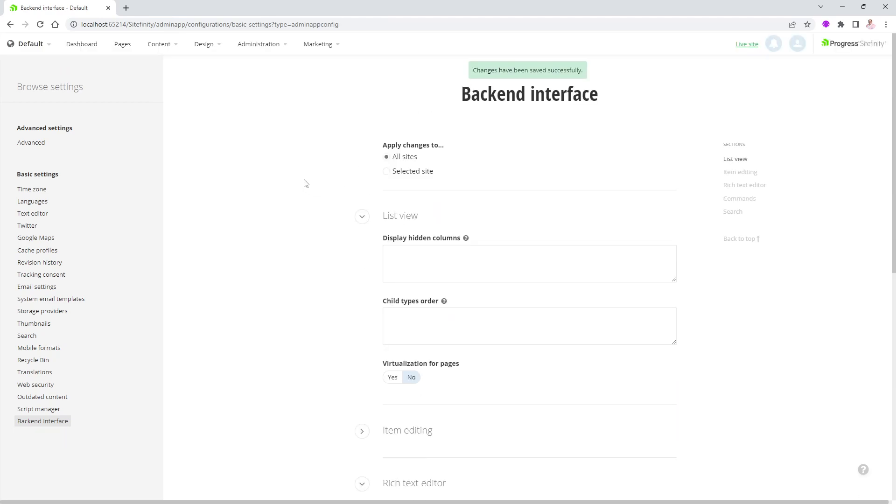
Step: Open the HomeMVC page's content block for editing and review the custom entries at the end of its Format list
click(123, 44)
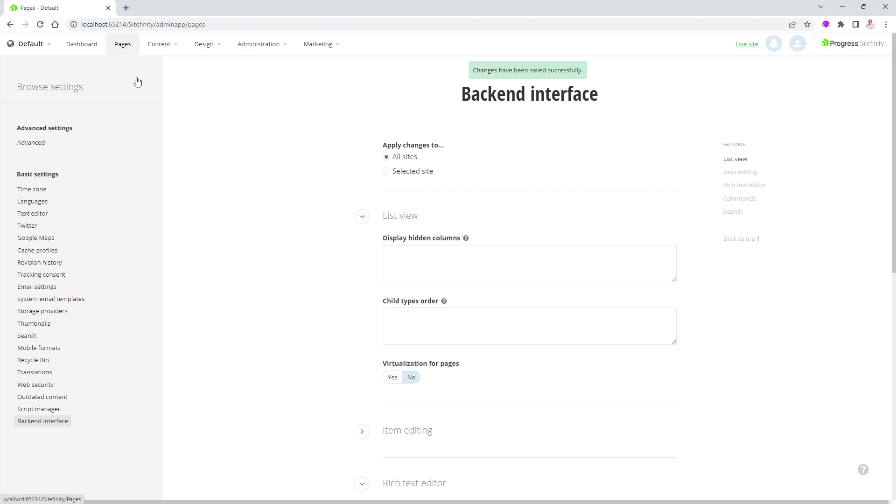
click(103, 183)
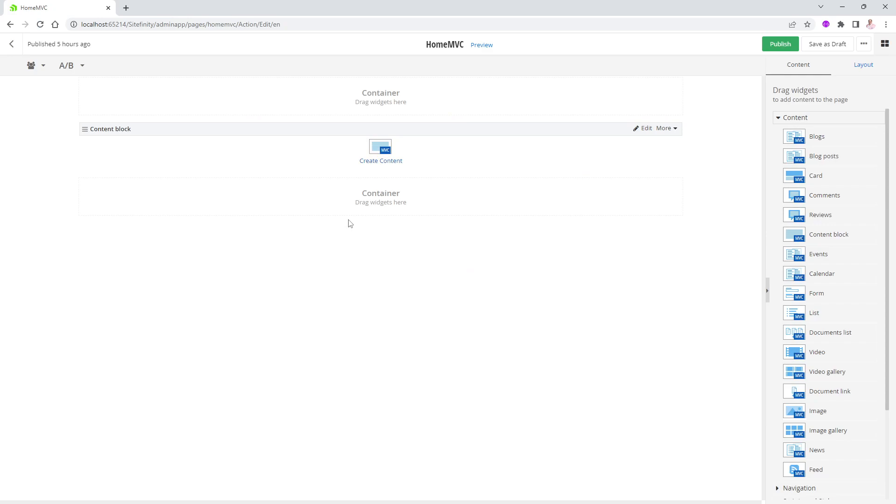
click(382, 154)
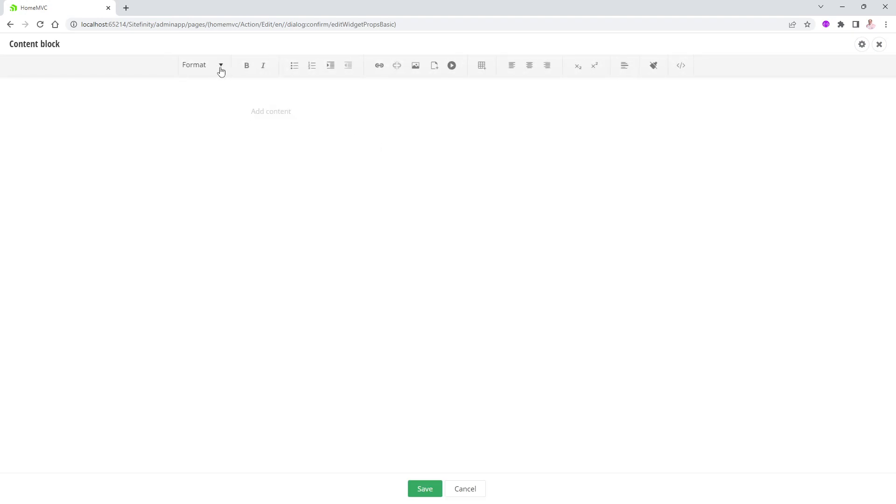
click(221, 67)
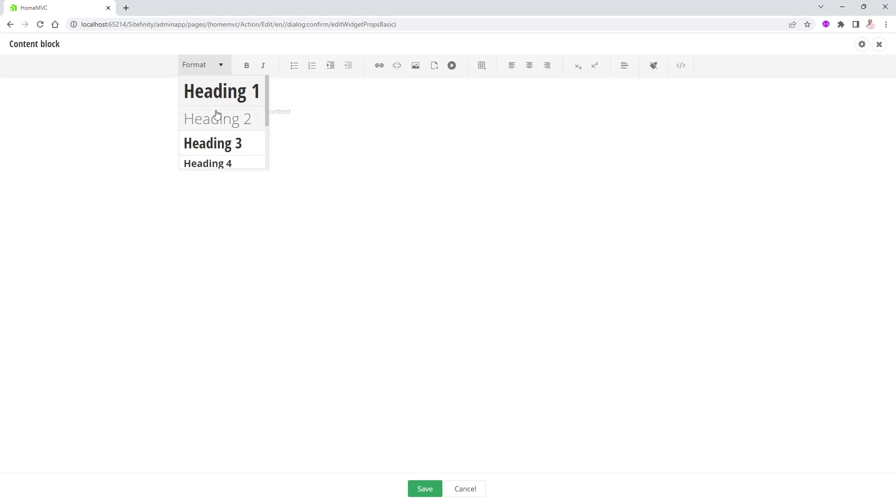
drag(267, 114, 262, 161)
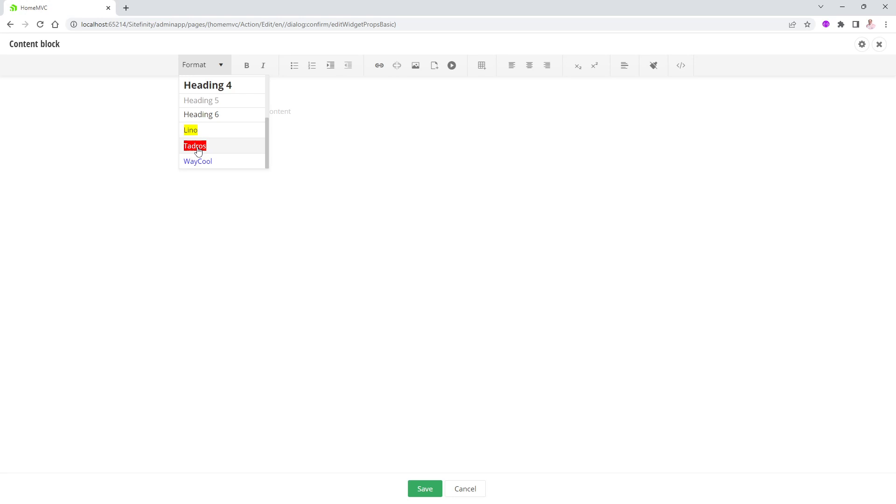
Step: Enter the text "Hello to everyone" in the content block
click(292, 112)
text(Hello to )
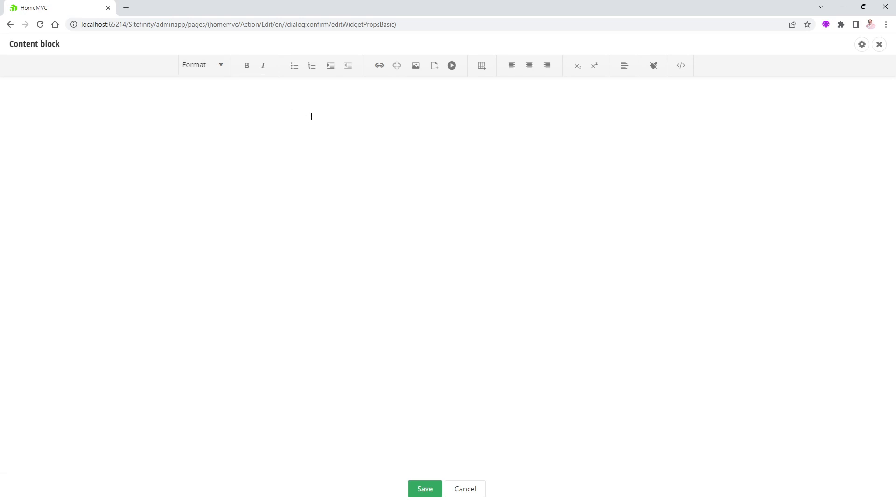
text(everyone)
Step: Apply the custom red-background format listed just above WayCool to the whole "Hello to everyone" text
key(shift+Left)
key(shift+Left)
key(shift+Left)
key(shift+Left)
key(shift+Left)
key(shift+Left)
key(shift+Left)
key(shift+Left)
key(shift+Left)
key(shift+Left)
key(shift+Left)
key(shift+Left)
key(shift+Left)
key(shift+Left)
key(shift+Left)
key(shift+Left)
key(shift+Left)
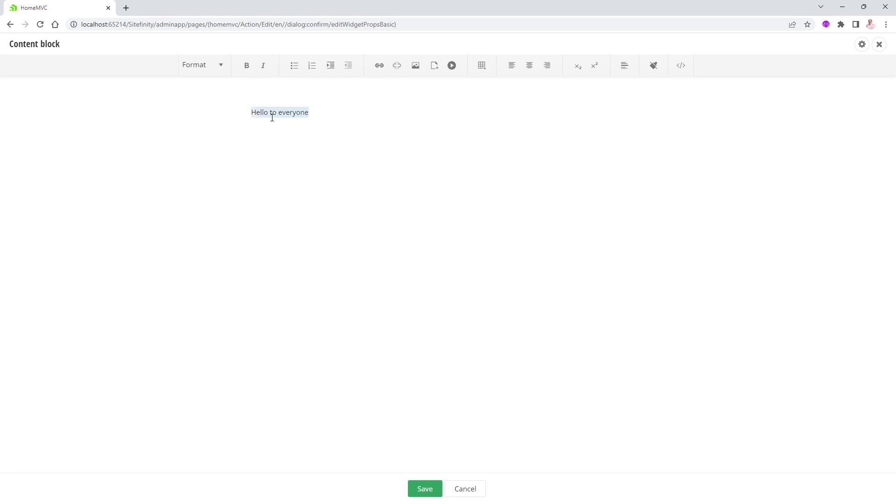
click(220, 65)
scroll(236, 140, down, 2)
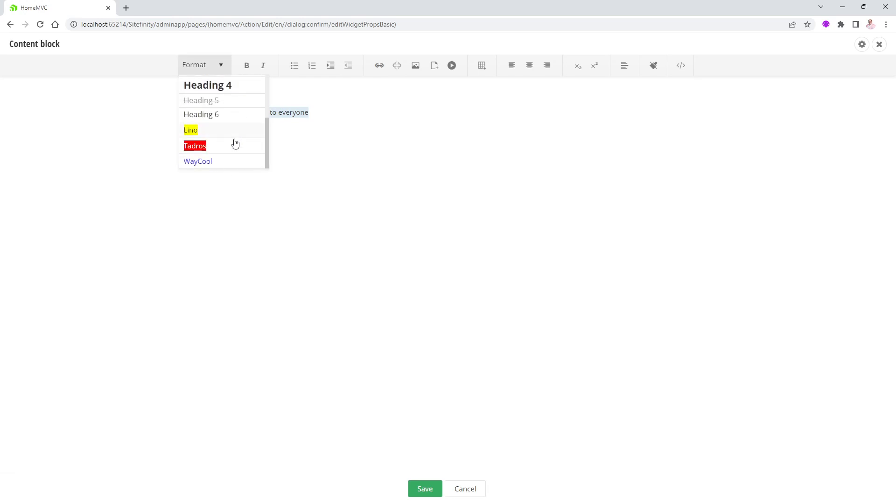
click(200, 147)
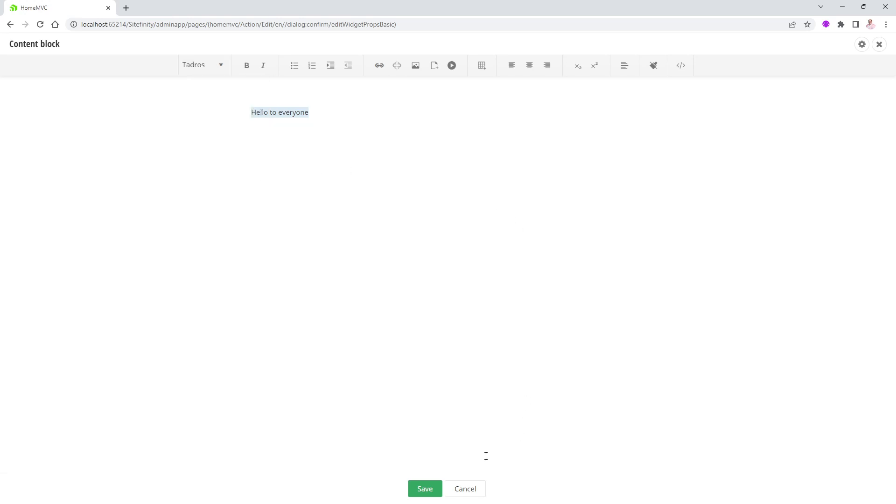
Step: Examine the HTML markup of the formatted text in the code view and return to the editor
click(683, 69)
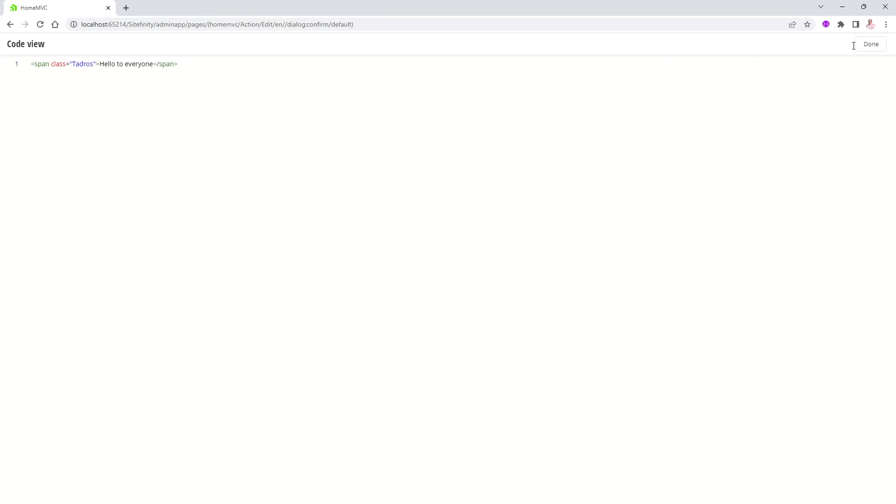
click(871, 48)
Step: Save the content block and publish the HomeMVC page
click(425, 490)
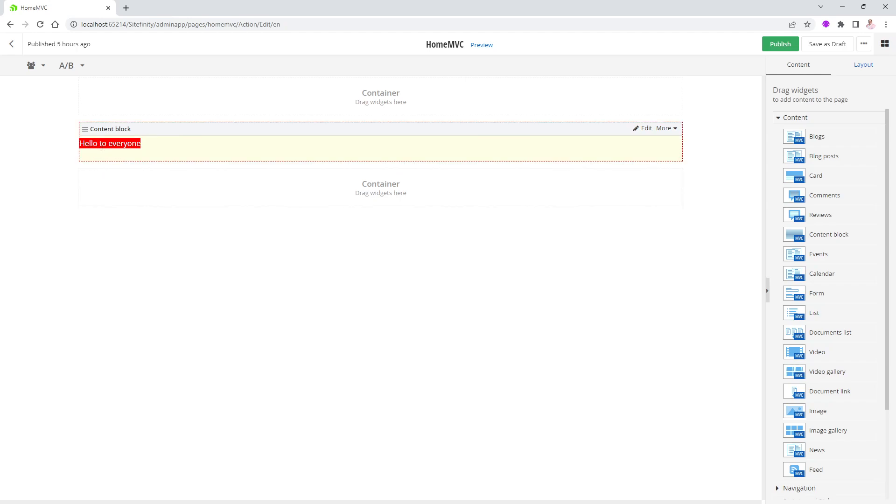
click(779, 47)
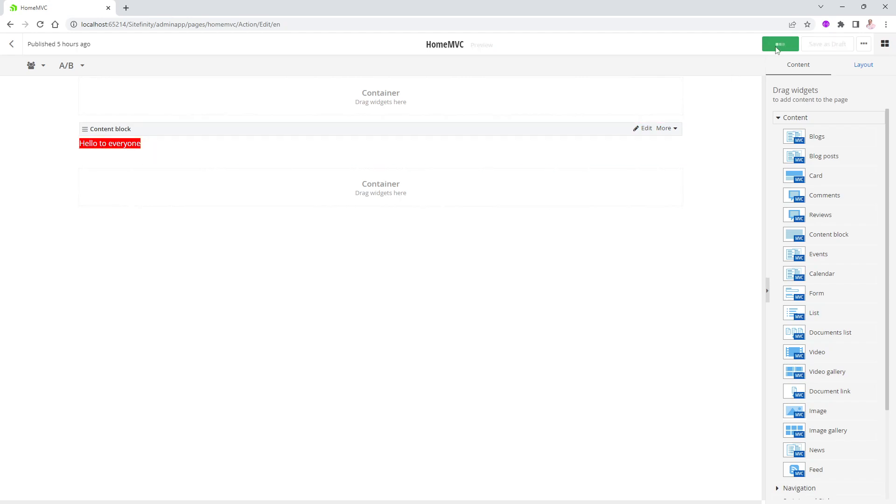